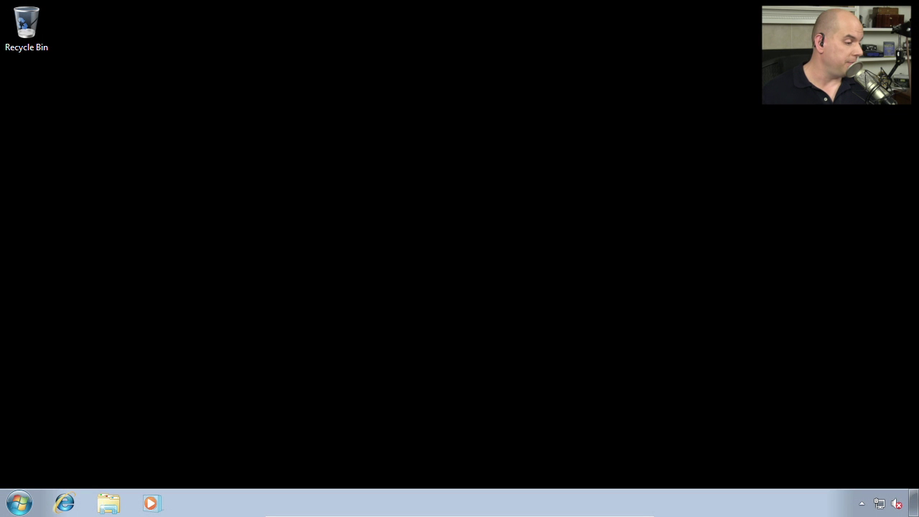
# Open Device Manager from Control Panel and maximize its window
pyautogui.click(18, 503)
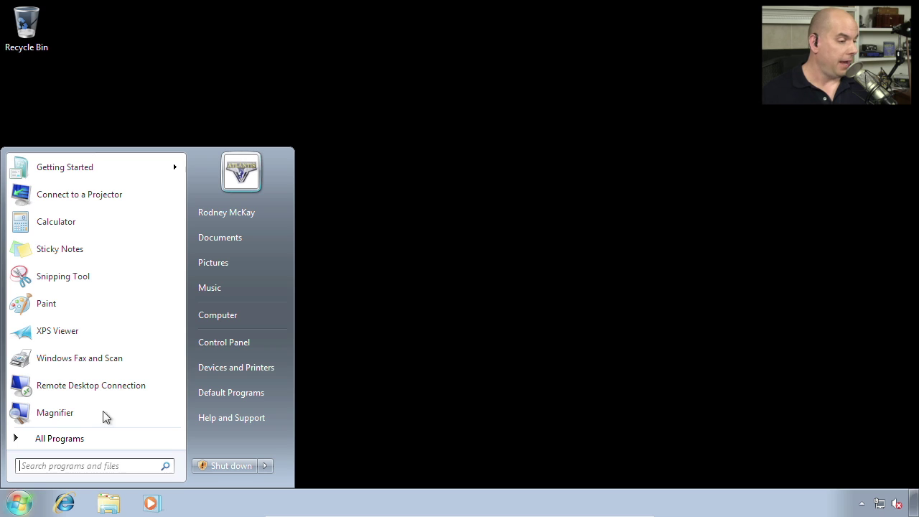
pyautogui.click(255, 341)
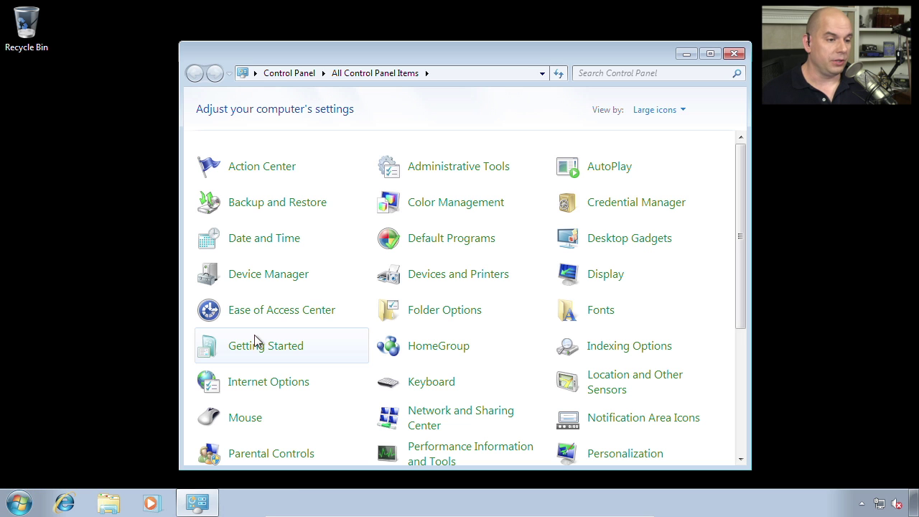
pyautogui.click(286, 274)
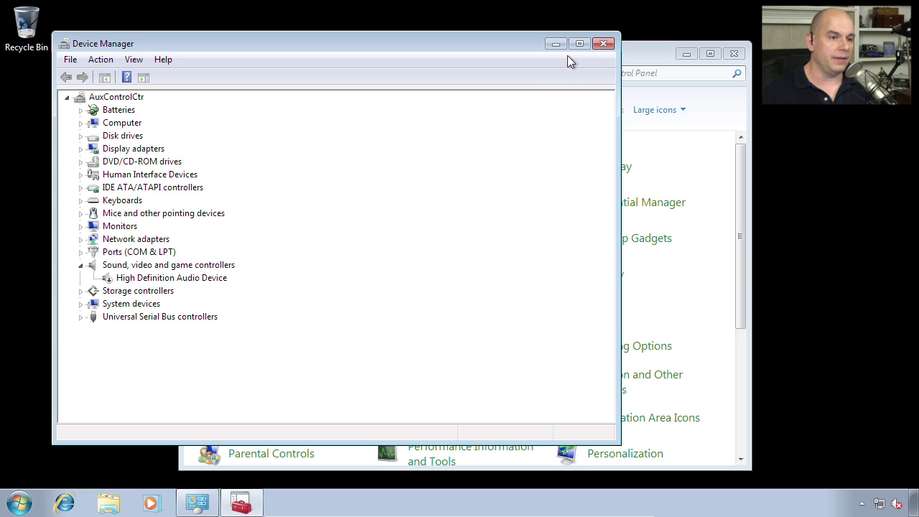
pyautogui.click(578, 44)
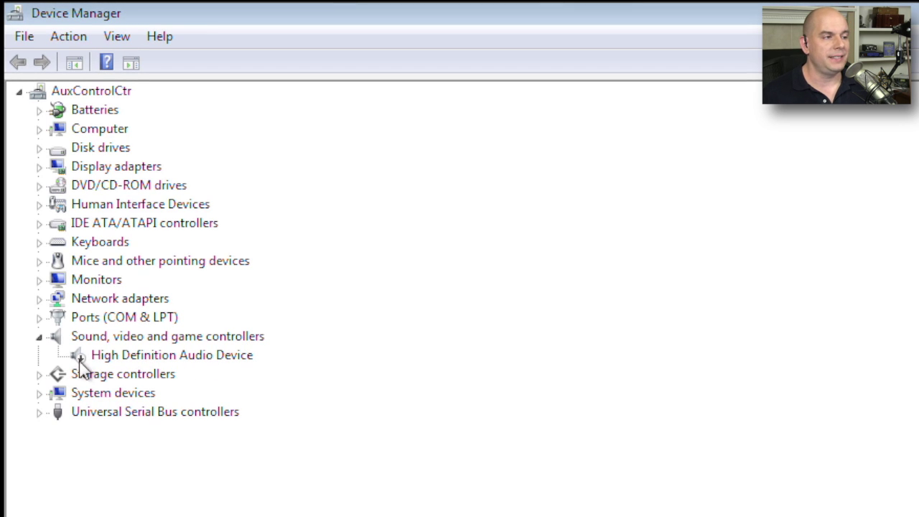
# Open the properties of the High Definition Audio Device and examine its device status and error code
pyautogui.rightClick(206, 356)
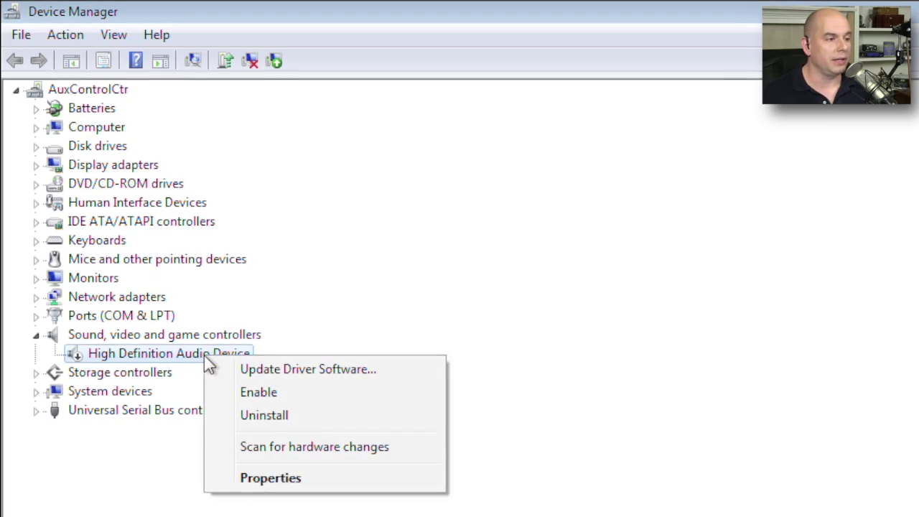
pyautogui.click(267, 477)
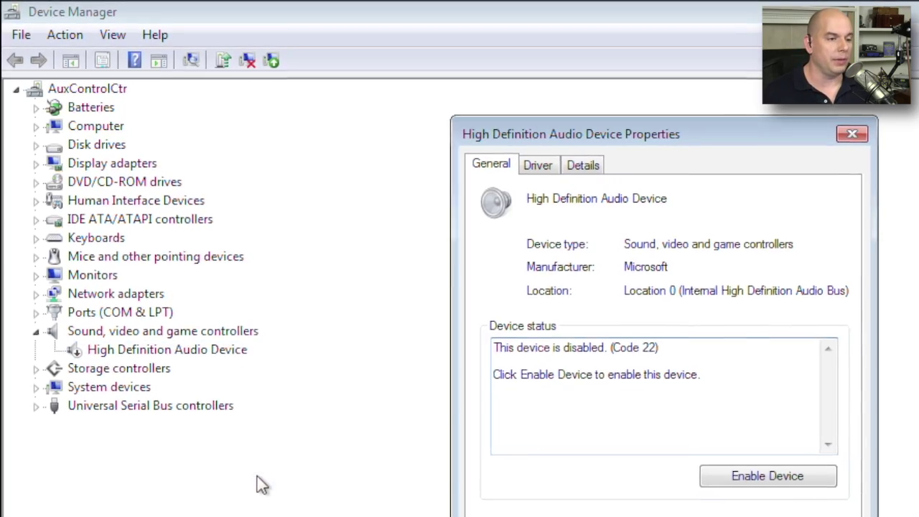
pyautogui.moveTo(482, 341); pyautogui.dragTo(638, 342)
pyautogui.click(574, 310)
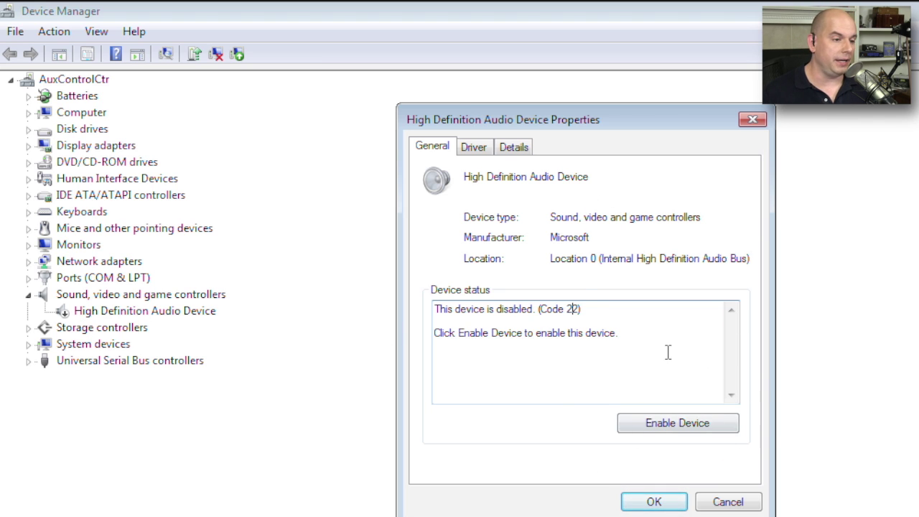
# Examine the High Definition Audio Device's driver information, including its provider and version
pyautogui.click(479, 150)
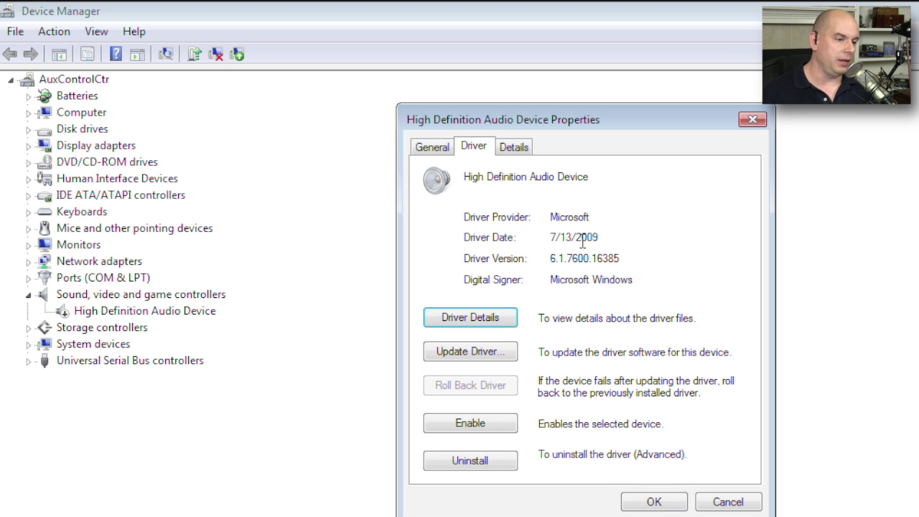
pyautogui.moveTo(552, 218); pyautogui.dragTo(646, 278)
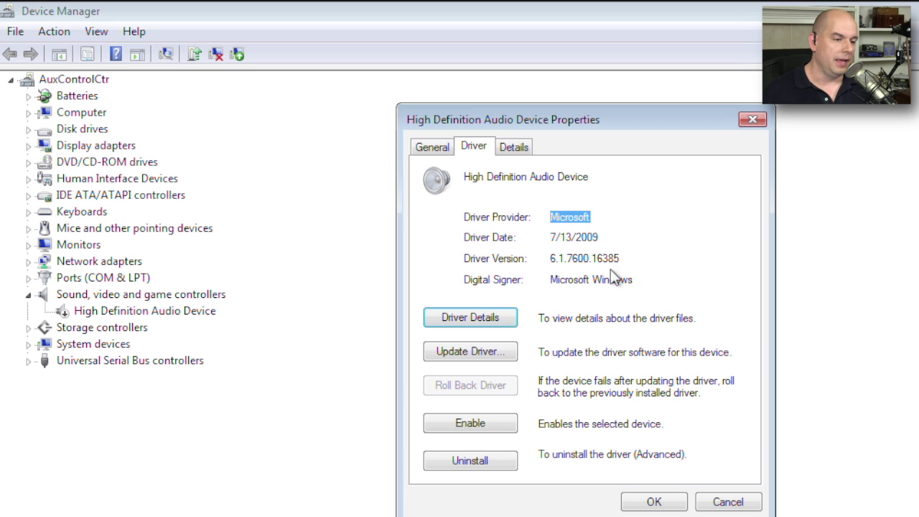
pyautogui.doubleClick(572, 260)
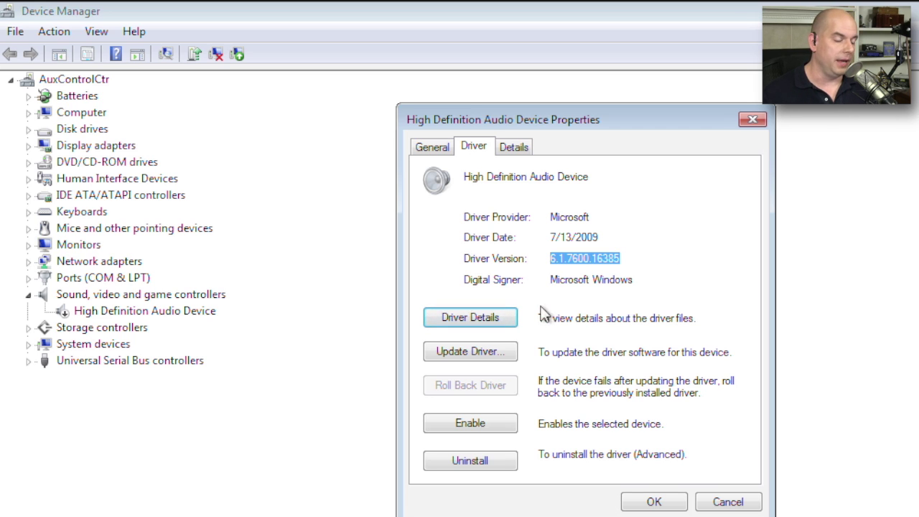
# View the audio driver's file details, go through the listed files from HdAudio.sys to WMALFXGFXDSP.dll, and close the details
pyautogui.click(470, 317)
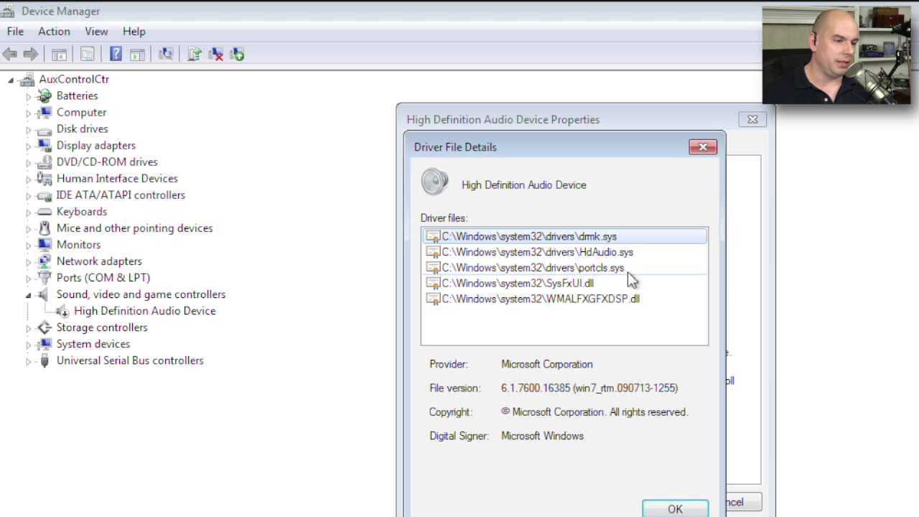
pyautogui.click(633, 254)
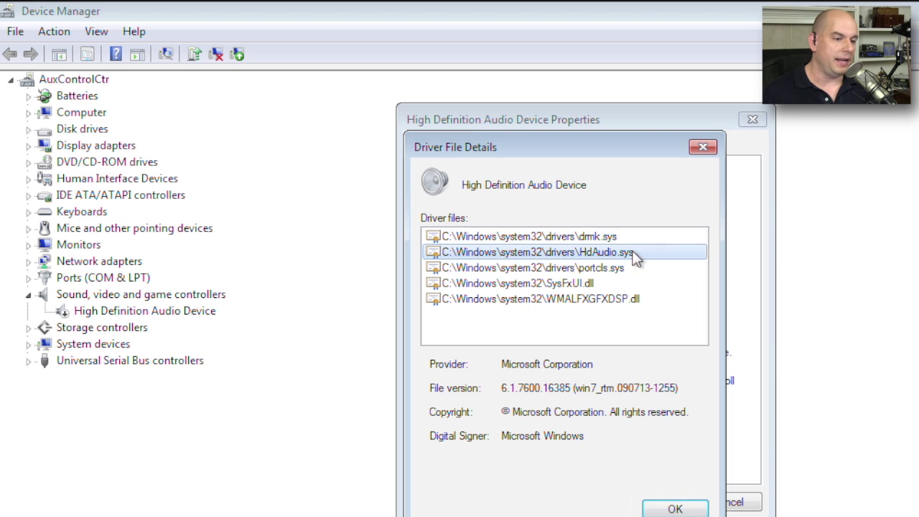
pyautogui.click(634, 267)
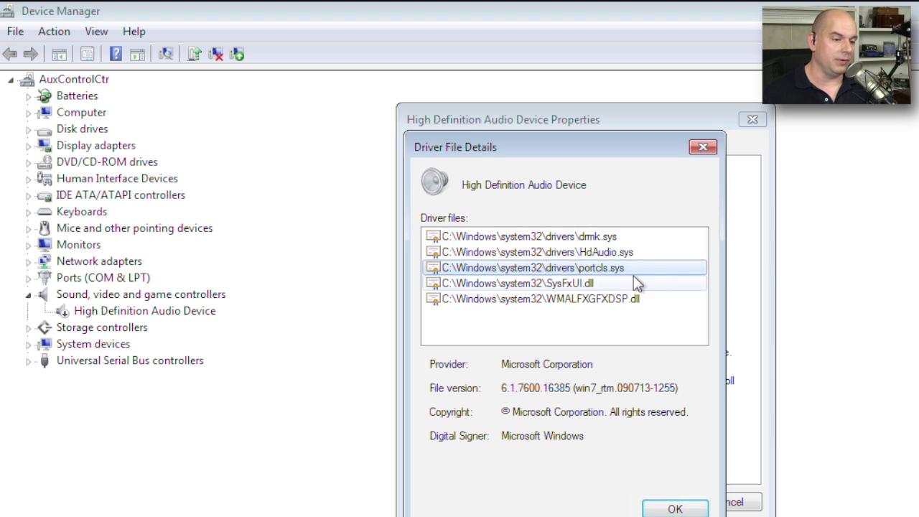
pyautogui.click(640, 284)
pyautogui.click(648, 301)
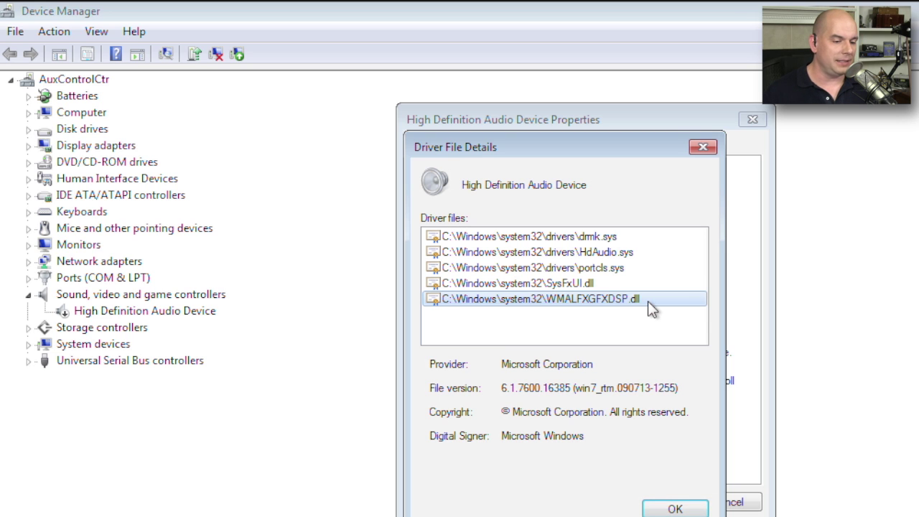
pyautogui.click(653, 508)
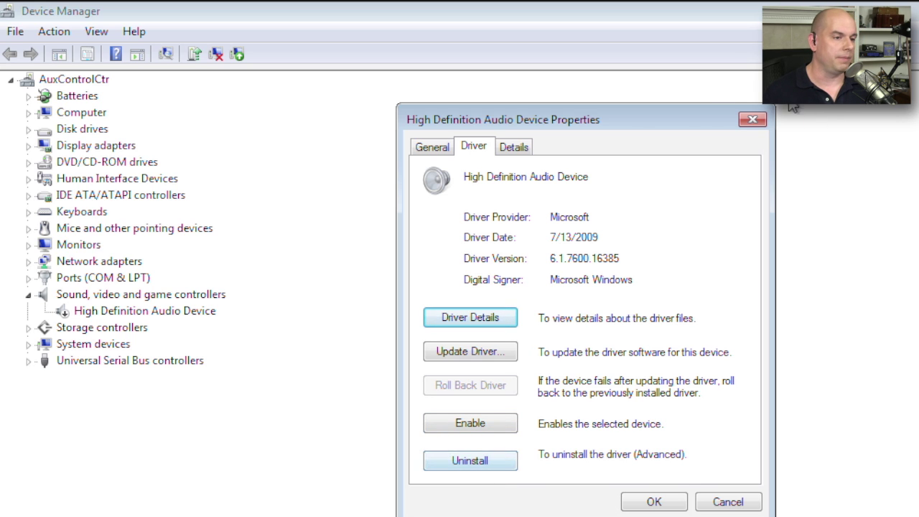
# Look up the Driver assembly date and Install Date among the audio device's detailed properties
pyautogui.click(531, 149)
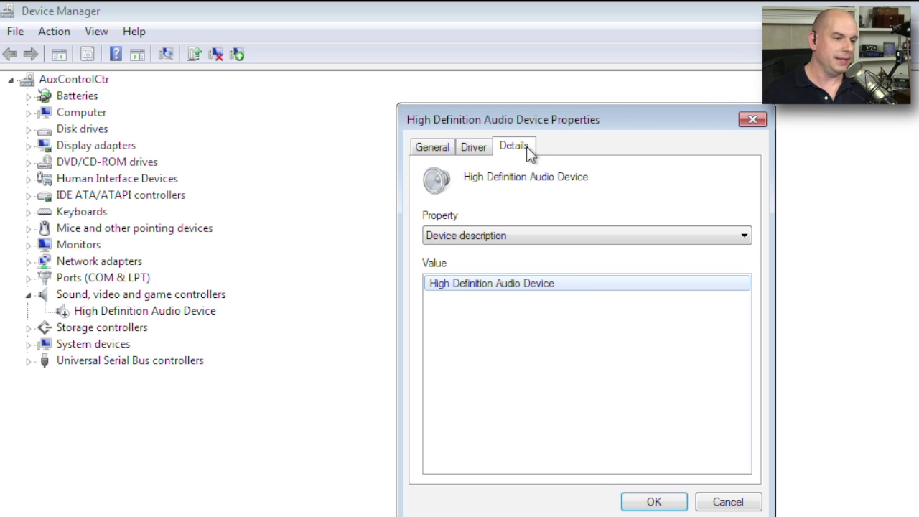
pyautogui.click(587, 237)
pyautogui.scroll(-2, 595, 438)
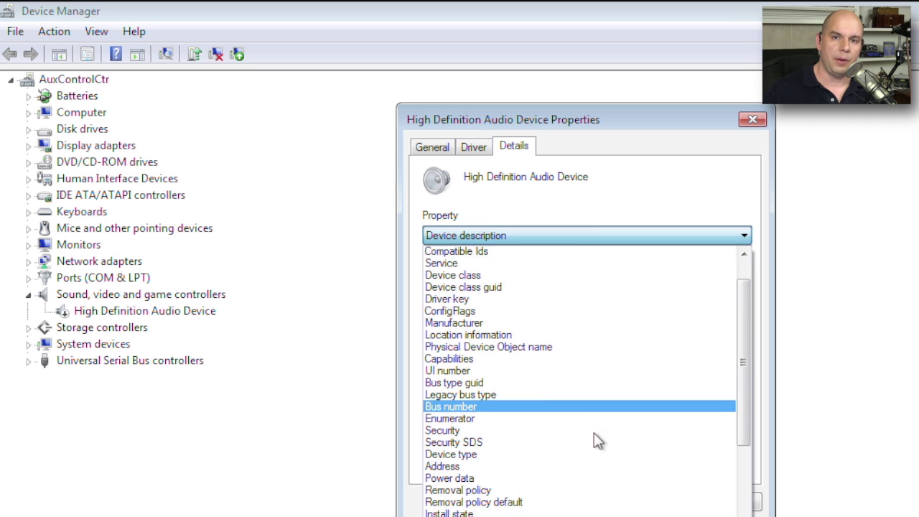
pyautogui.scroll(-8, 598, 441)
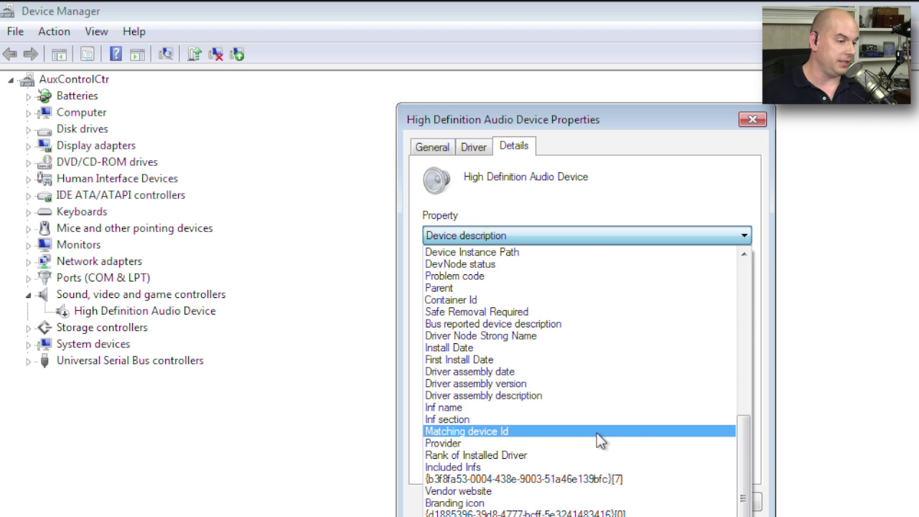
pyautogui.click(566, 371)
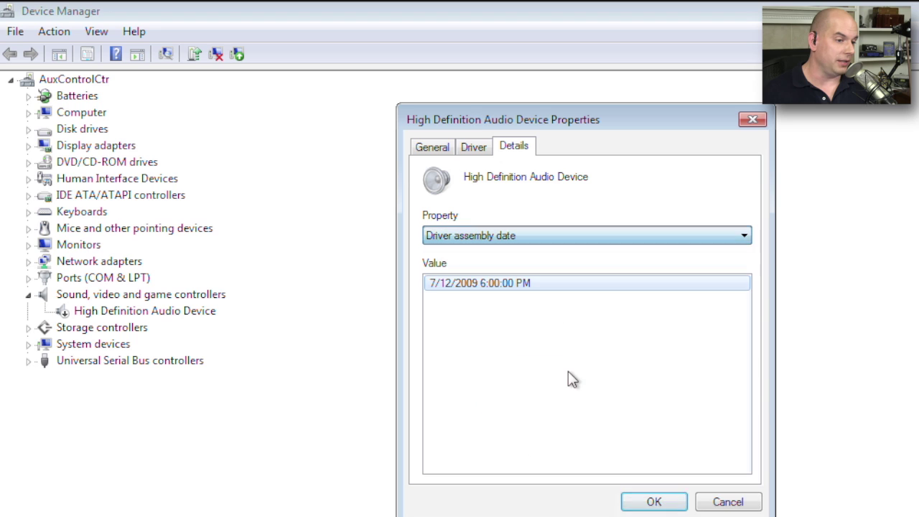
pyautogui.click(654, 231)
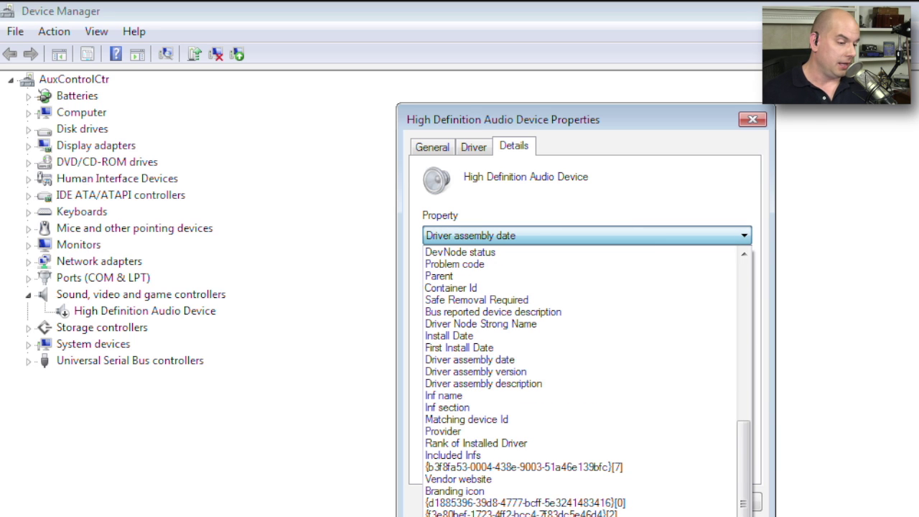
pyautogui.click(545, 334)
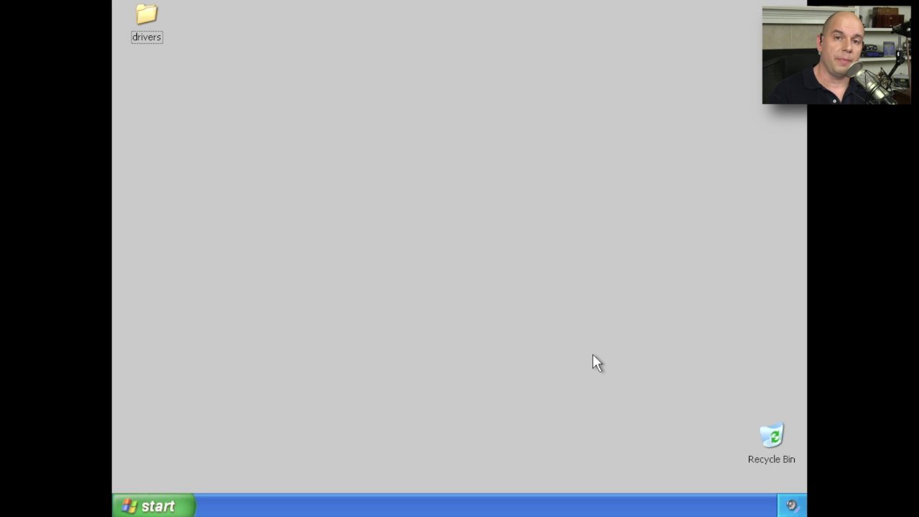
# On the Windows XP machine, launch Device Manager by running devmgmt.msc, and close it again
pyautogui.click(144, 506)
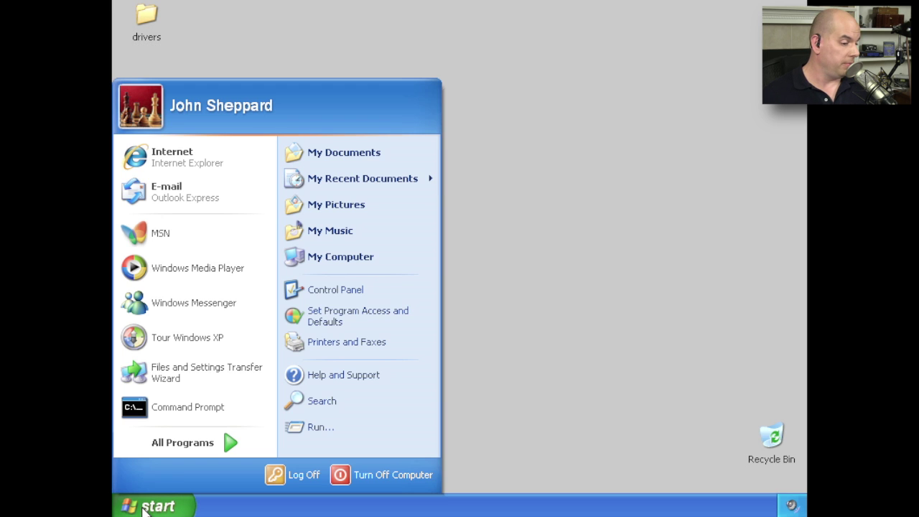
pyautogui.click(351, 436)
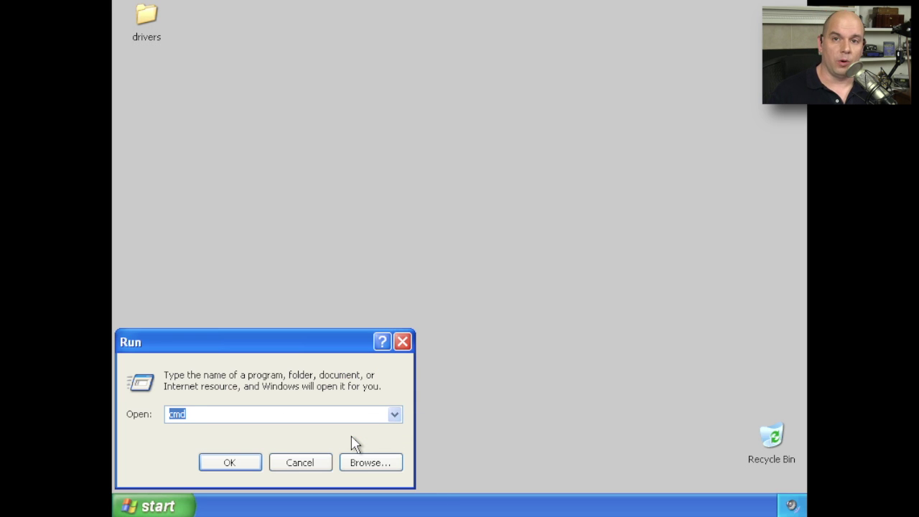
pyautogui.write('devmgmt.')
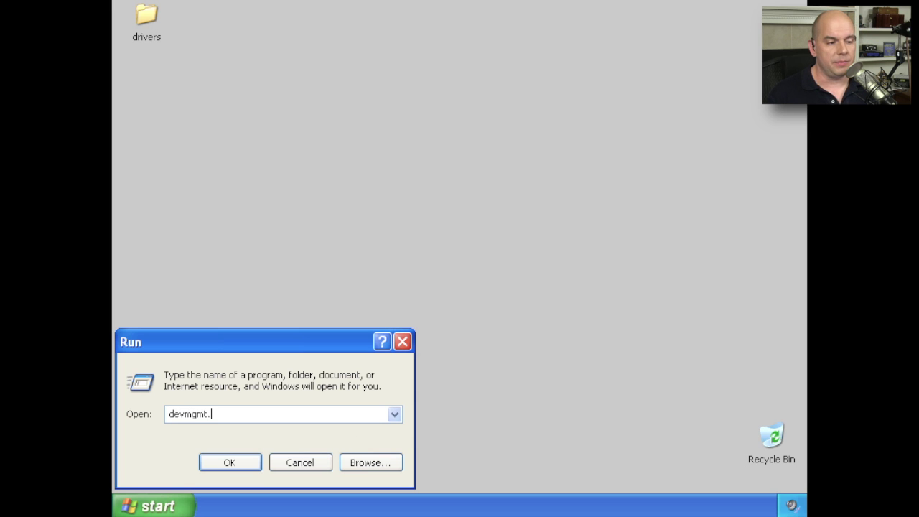
pyautogui.write('msc')
pyautogui.press('Return')
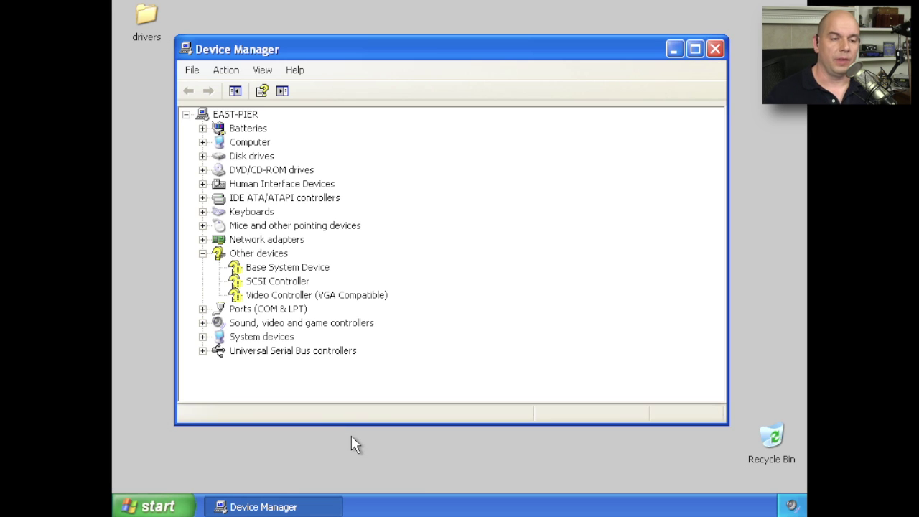
pyautogui.click(715, 49)
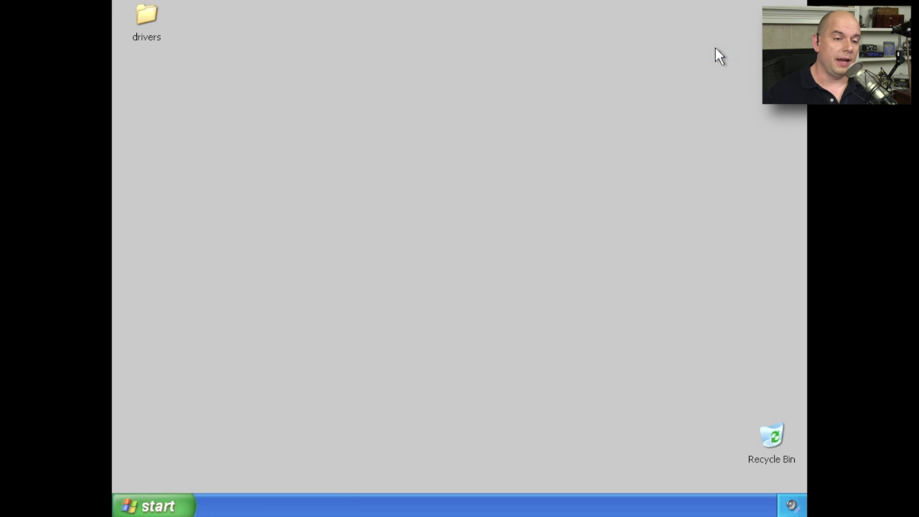
# Open Device Manager through the hardware settings of System Properties in Control Panel and maximize its window
pyautogui.click(184, 505)
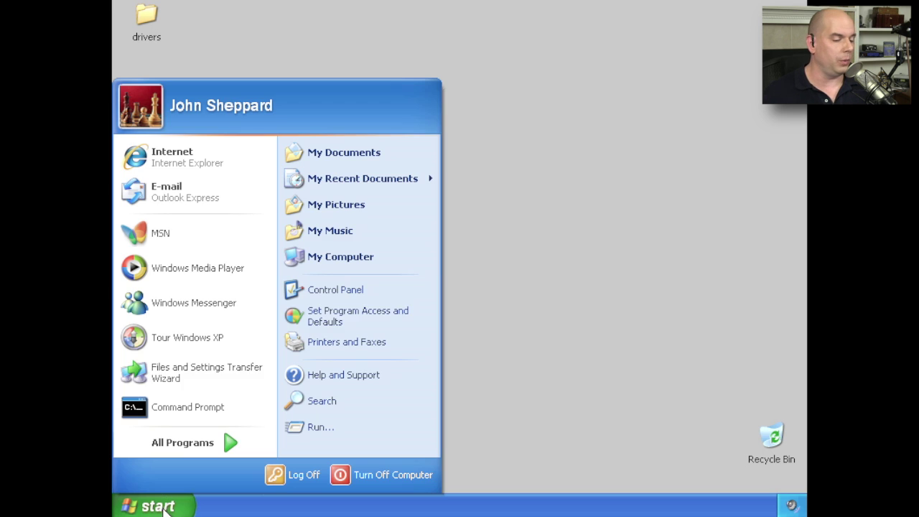
pyautogui.click(324, 289)
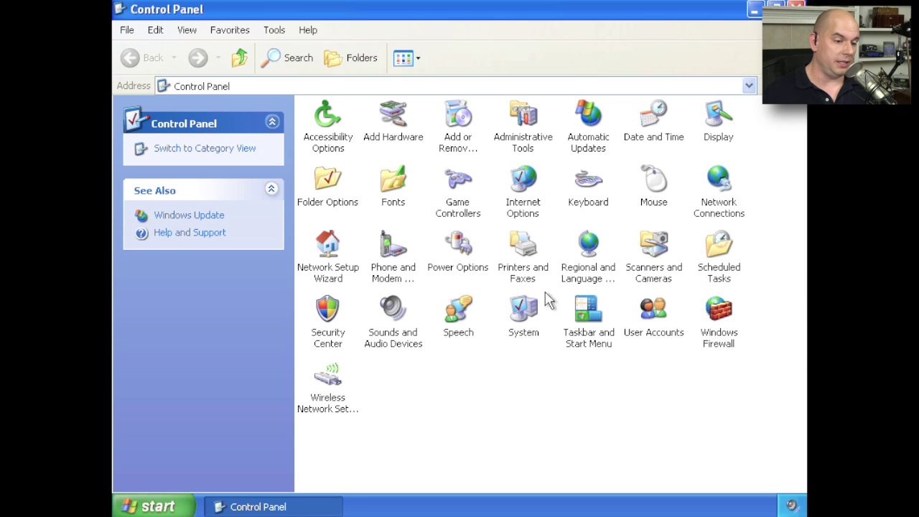
pyautogui.doubleClick(531, 310)
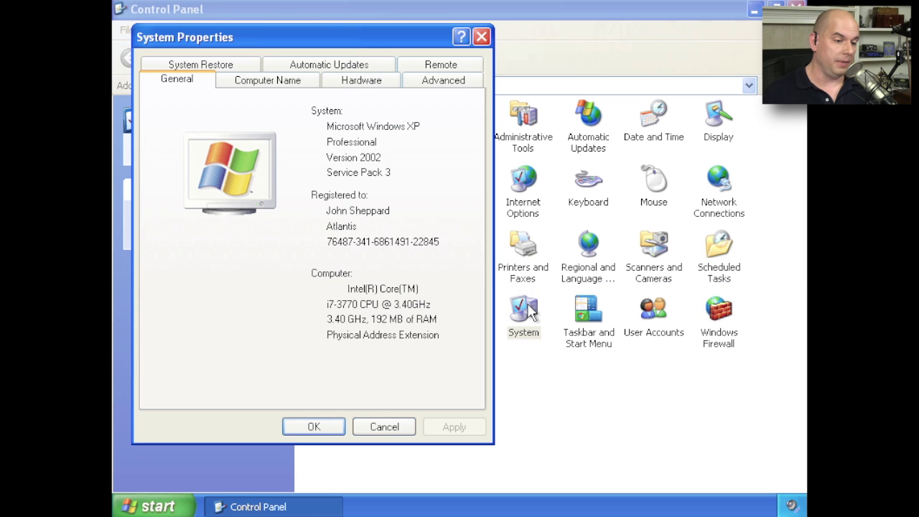
pyautogui.click(353, 92)
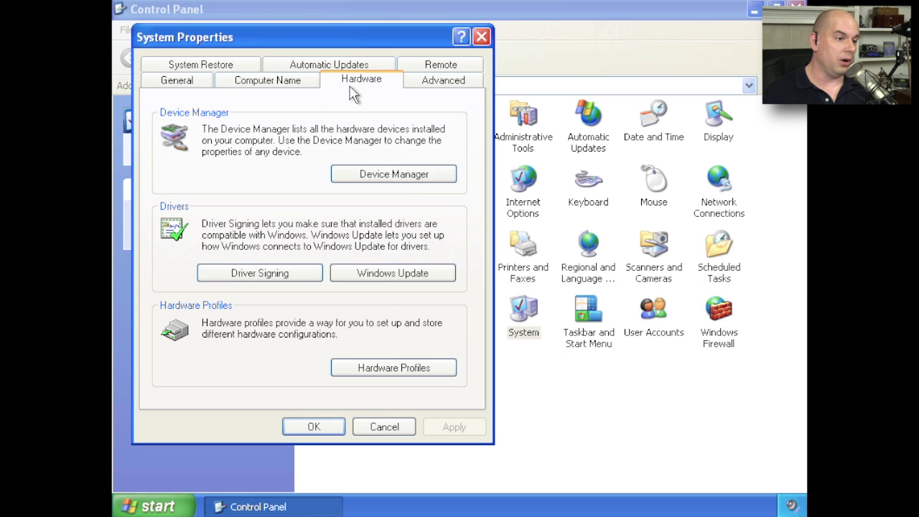
pyautogui.click(393, 179)
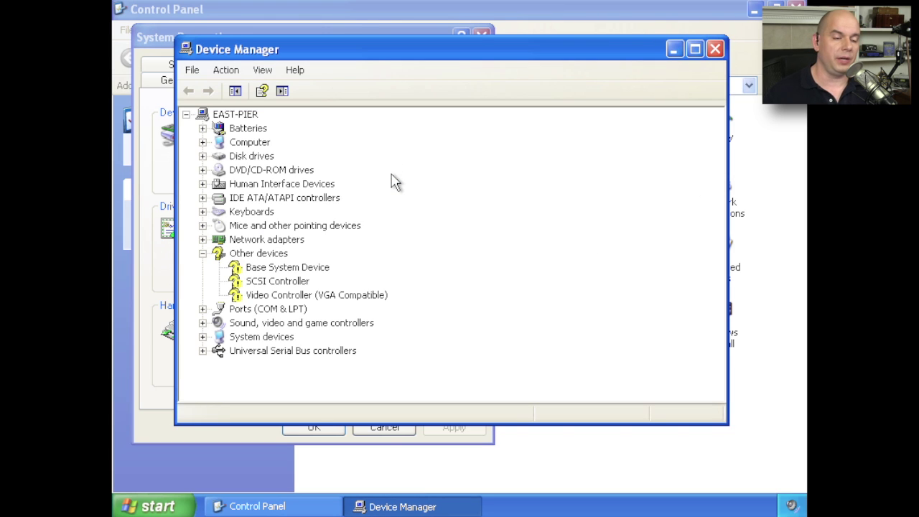
pyautogui.click(694, 49)
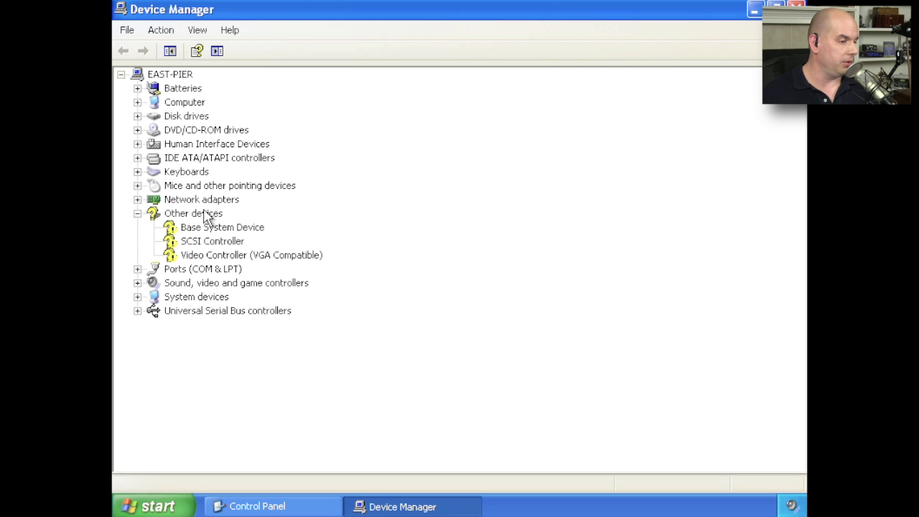
# Open the properties of the SCSI Controller under Other devices and examine its device status and error code
pyautogui.click(194, 244)
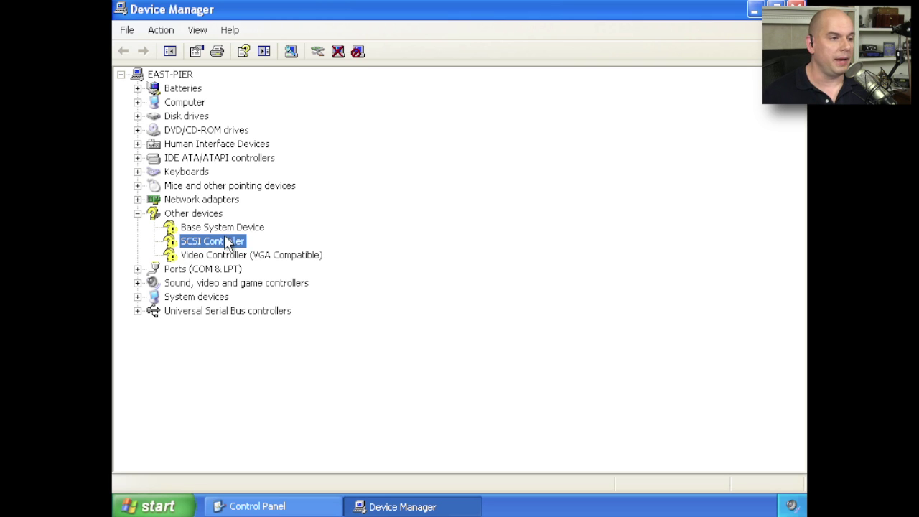
pyautogui.rightClick(228, 243)
pyautogui.click(252, 321)
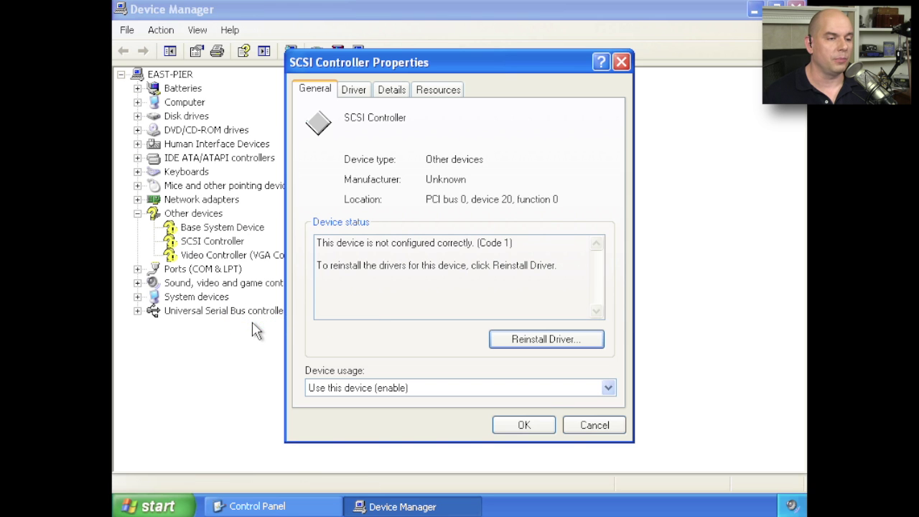
pyautogui.moveTo(327, 242); pyautogui.dragTo(502, 250)
pyautogui.click(502, 248)
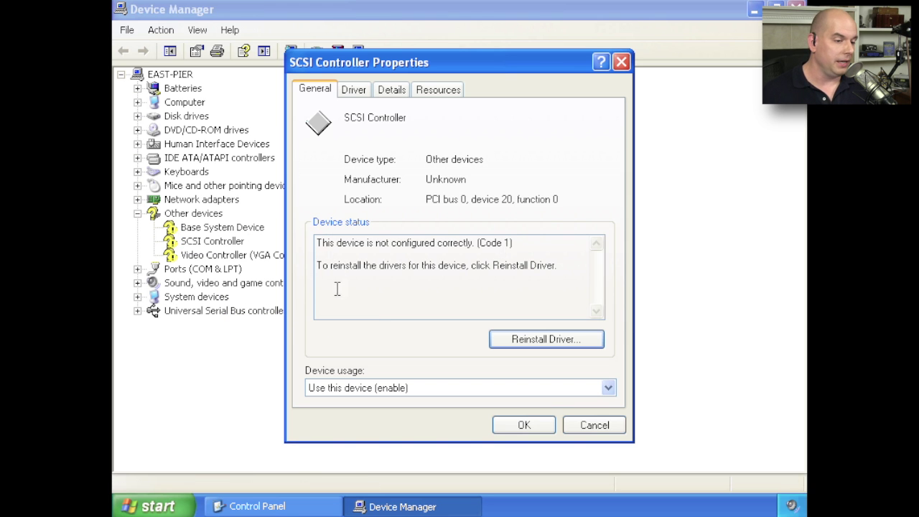
# Start a driver update for the SCSI Controller without connecting to Windows Update, choosing to install from a list or specific location
pyautogui.moveTo(324, 268); pyautogui.dragTo(559, 265)
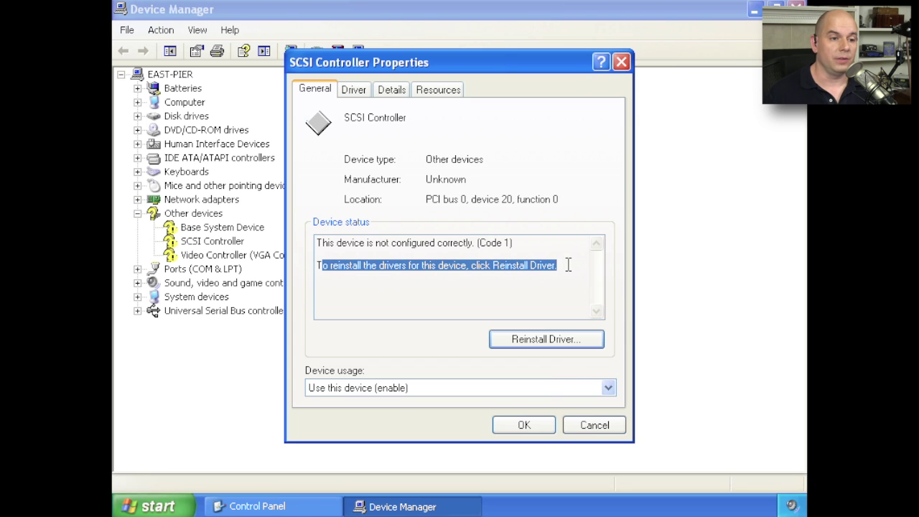
pyautogui.click(568, 265)
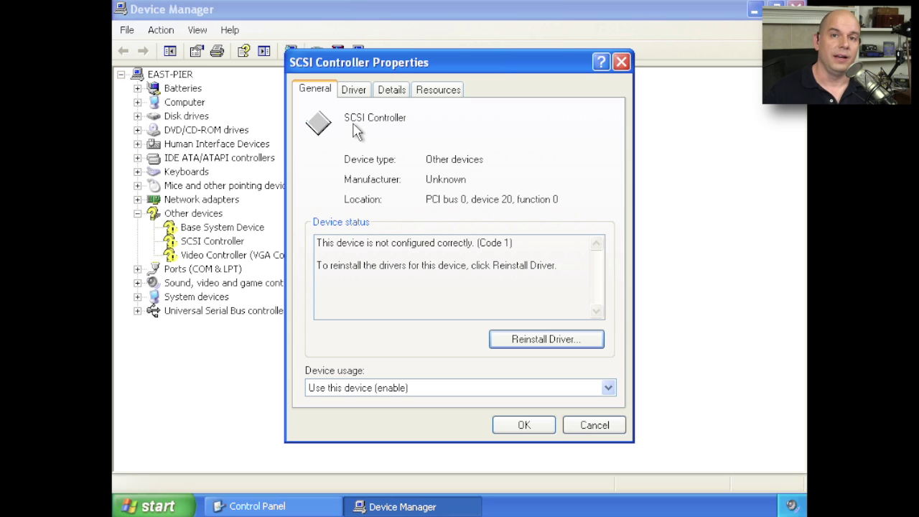
pyautogui.click(353, 89)
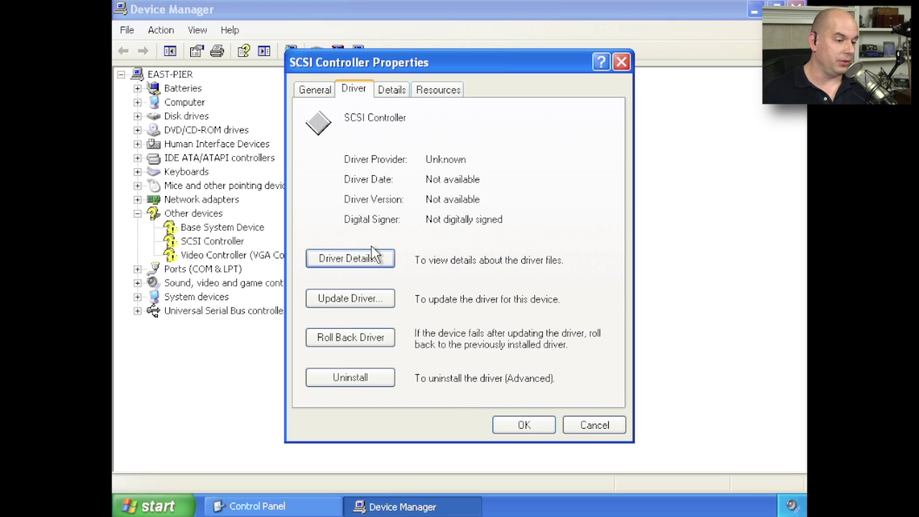
pyautogui.click(363, 299)
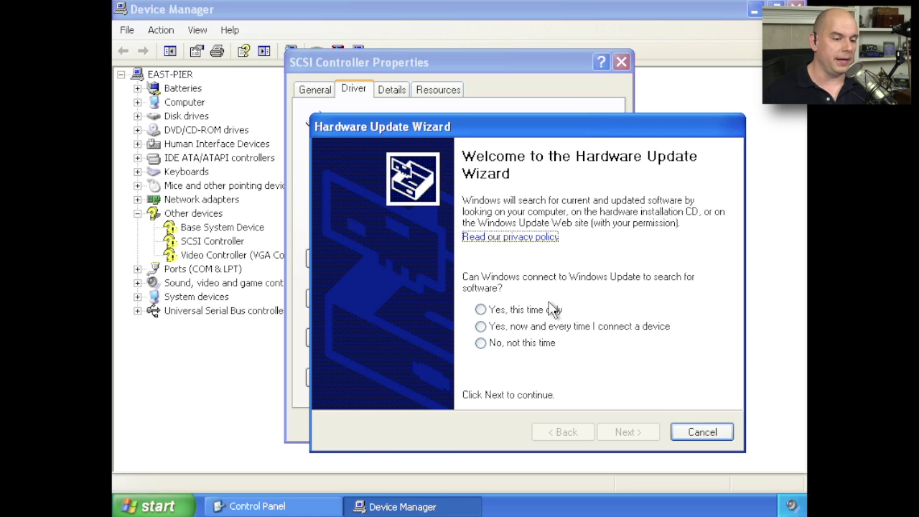
pyautogui.click(480, 343)
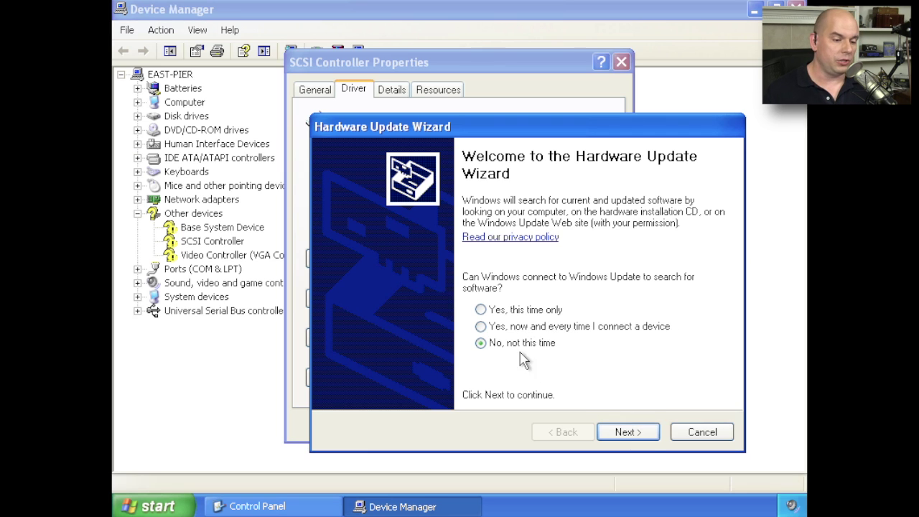
pyautogui.click(626, 431)
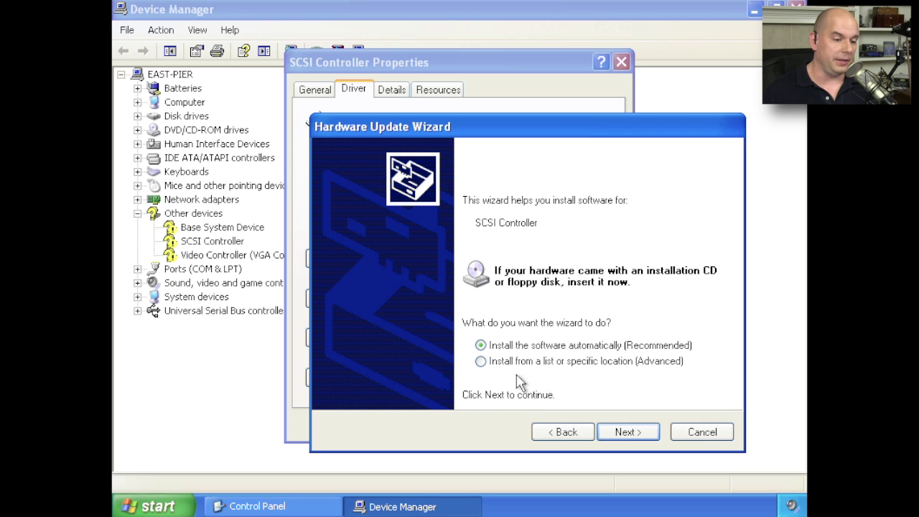
pyautogui.click(480, 362)
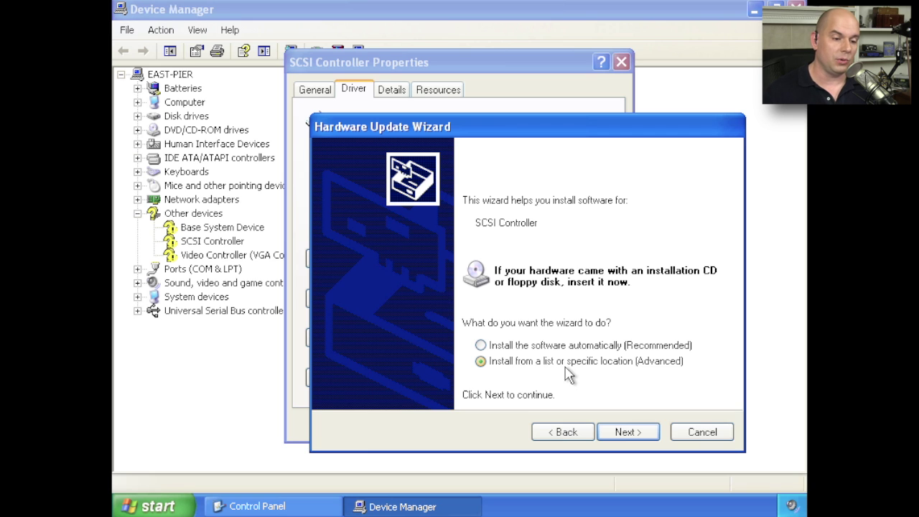
pyautogui.click(622, 434)
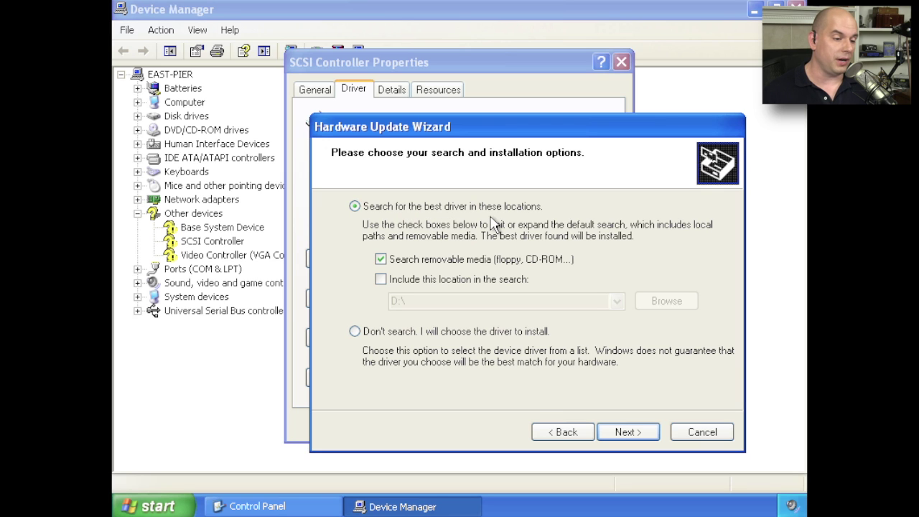
# Set the wizard to search for the best driver in a specified location, excluding removable media
pyautogui.click(392, 333)
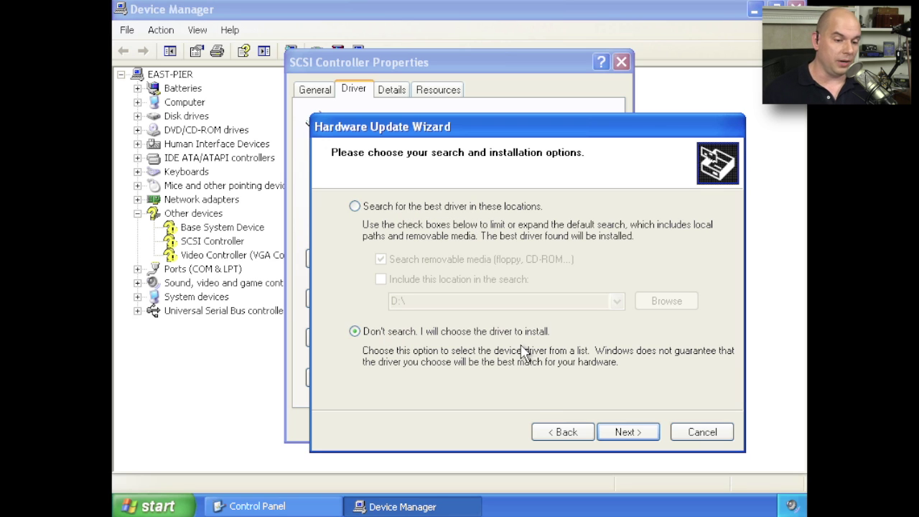
pyautogui.click(354, 206)
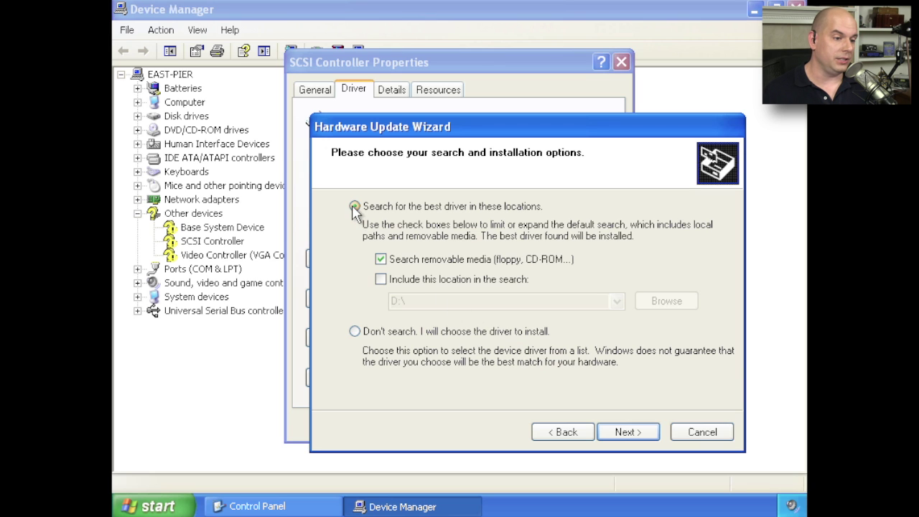
pyautogui.click(380, 259)
pyautogui.click(380, 280)
# Select the x86 folder under drivers\XP on the desktop as the search location, install the driver from it and finish the wizard
pyautogui.click(674, 301)
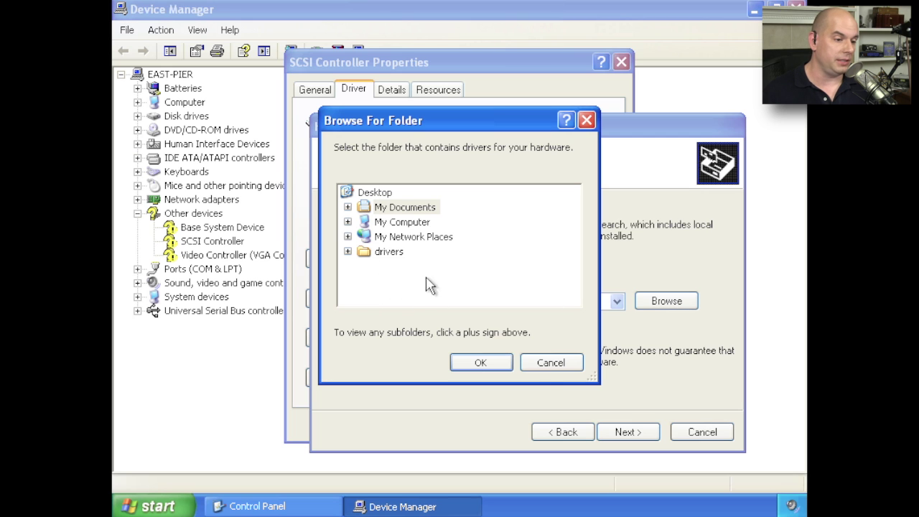
pyautogui.click(348, 252)
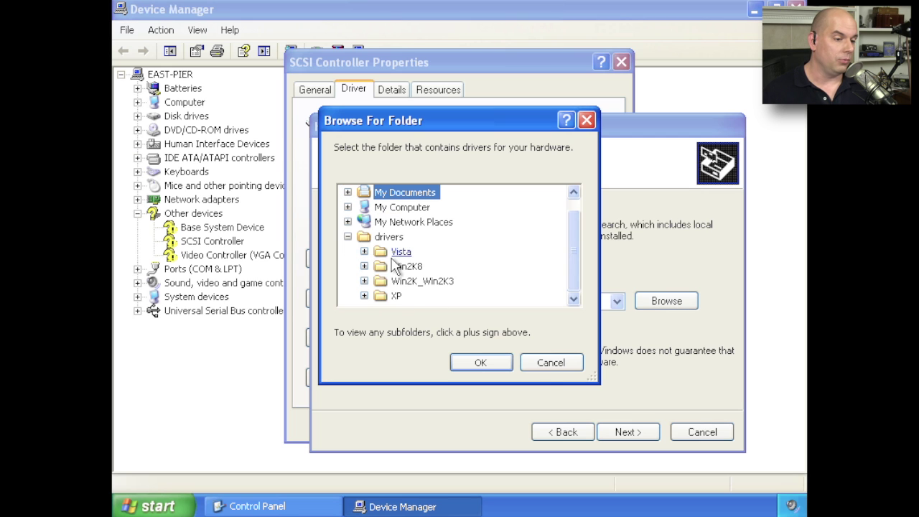
pyautogui.click(364, 296)
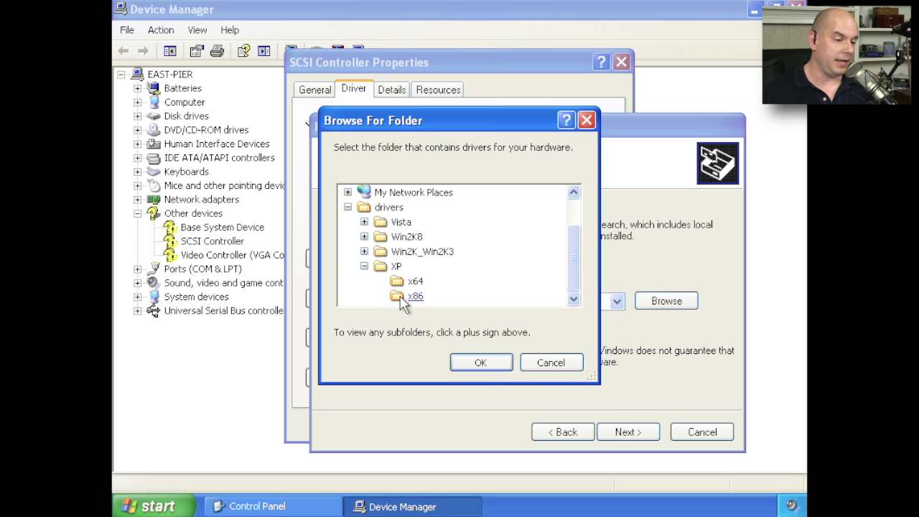
pyautogui.click(399, 299)
pyautogui.click(478, 363)
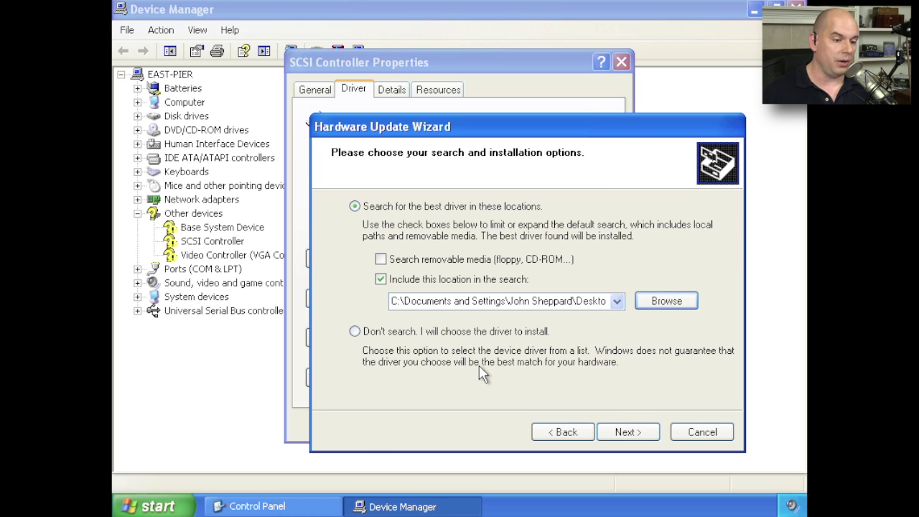
pyautogui.click(639, 432)
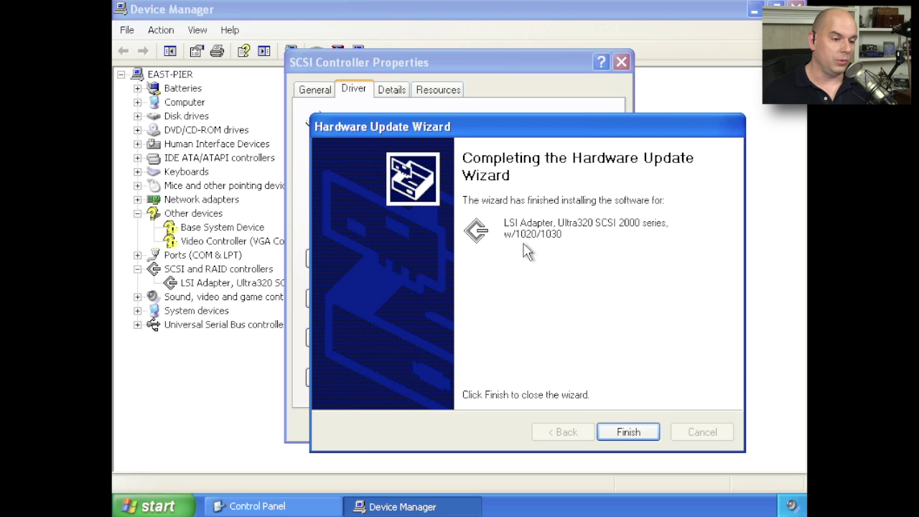
pyautogui.click(626, 435)
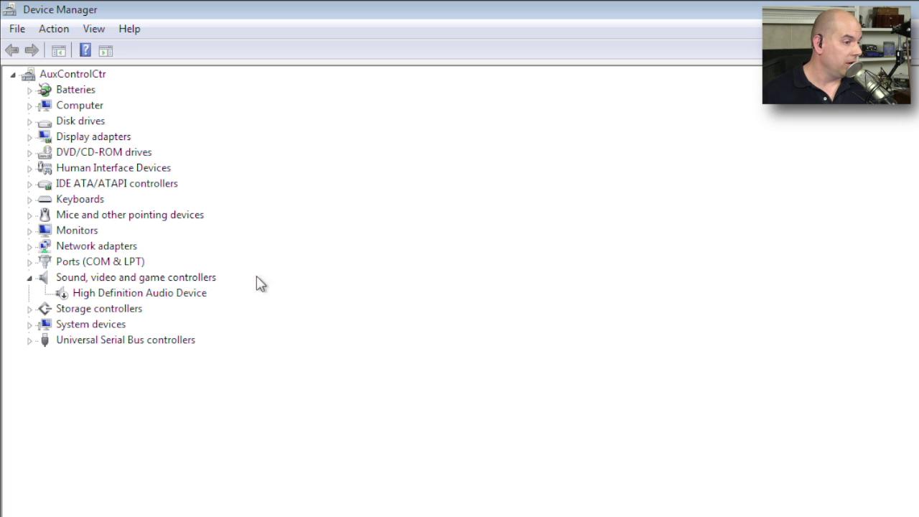
# On the Windows 7 machine, check the High Definition Audio Device's status in its properties and enable the device
pyautogui.rightClick(161, 295)
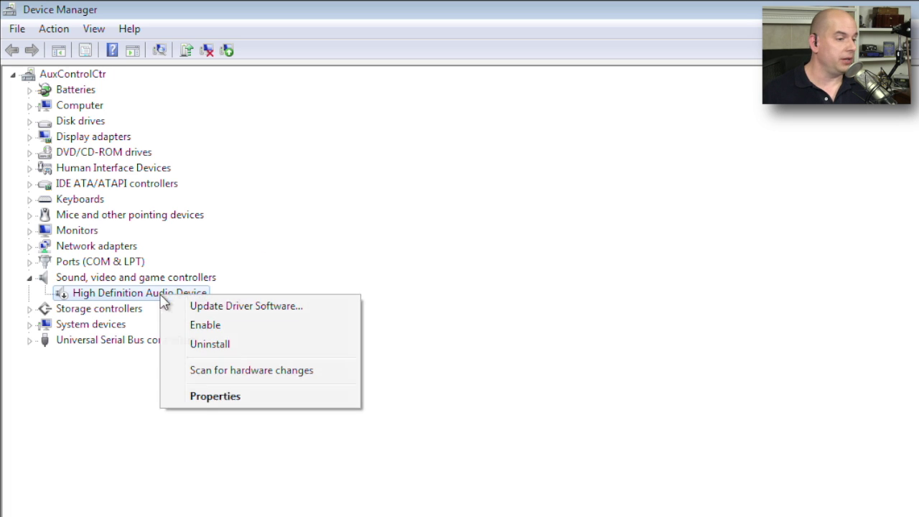
pyautogui.click(220, 396)
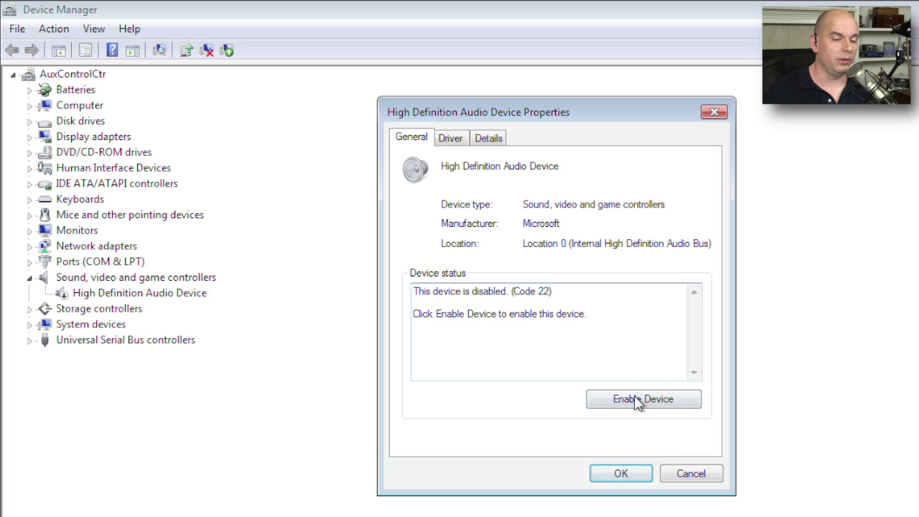
pyautogui.click(702, 480)
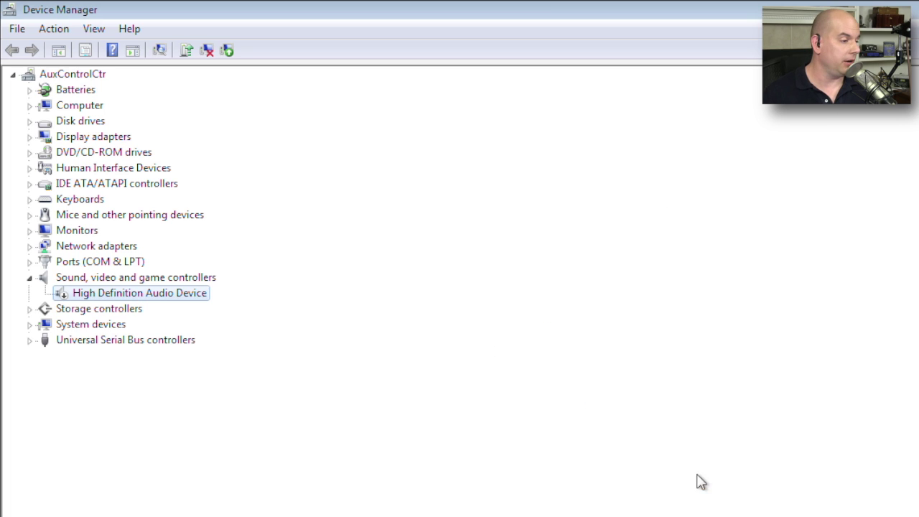
pyautogui.rightClick(120, 293)
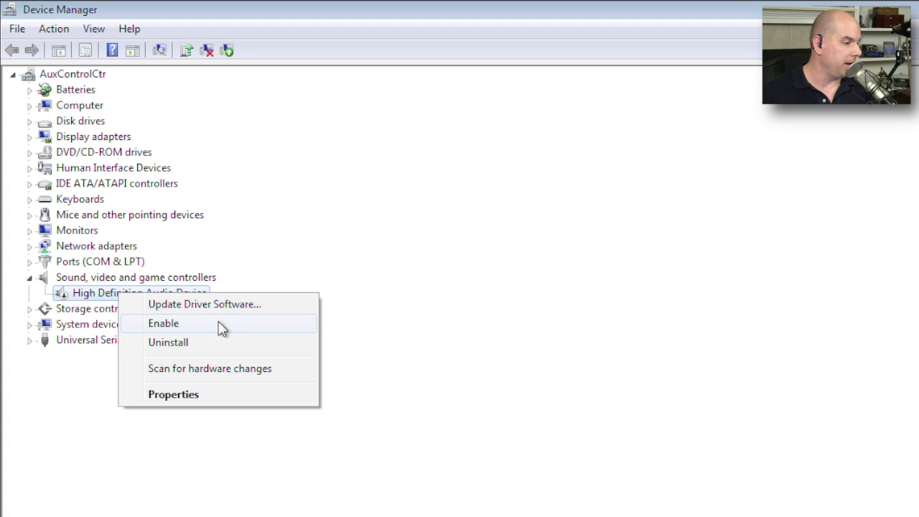
pyautogui.click(167, 324)
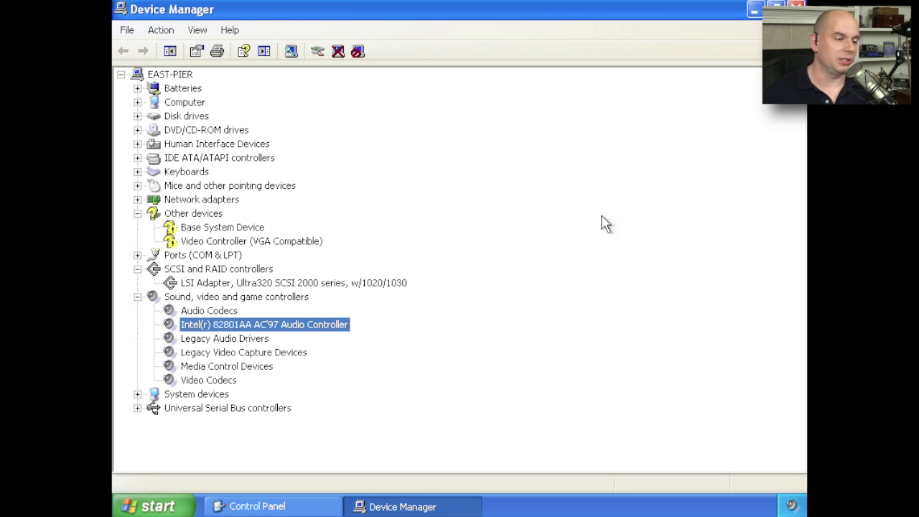
# On the Windows XP machine, disable the Intel(r) 82801AA AC'97 Audio Controller and enable it again
pyautogui.rightClick(227, 329)
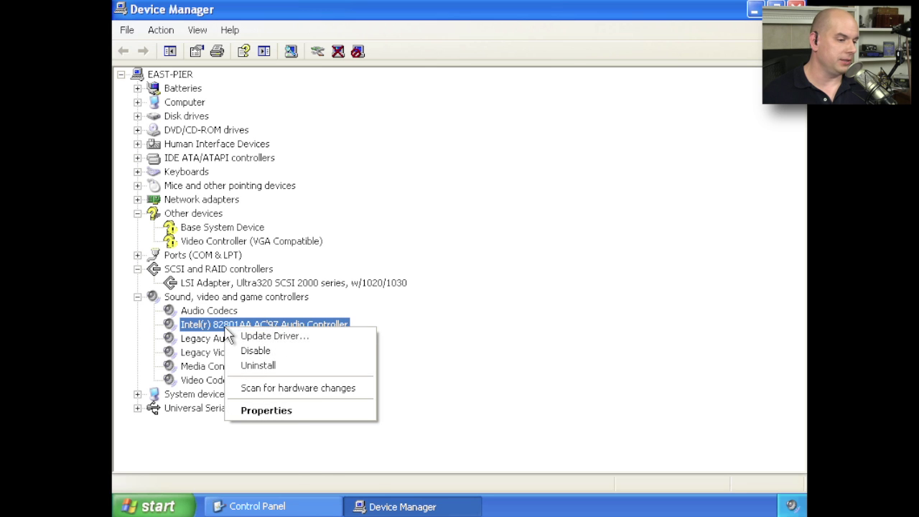
pyautogui.click(252, 351)
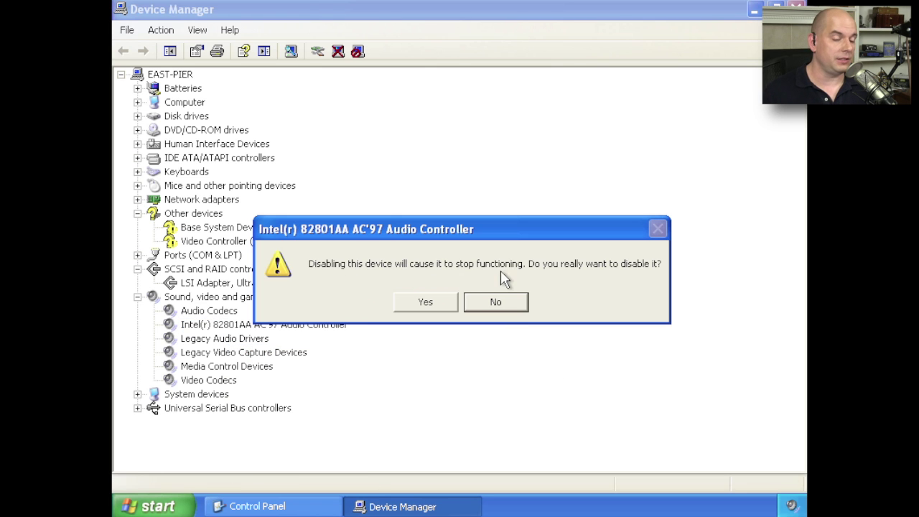
pyautogui.click(423, 300)
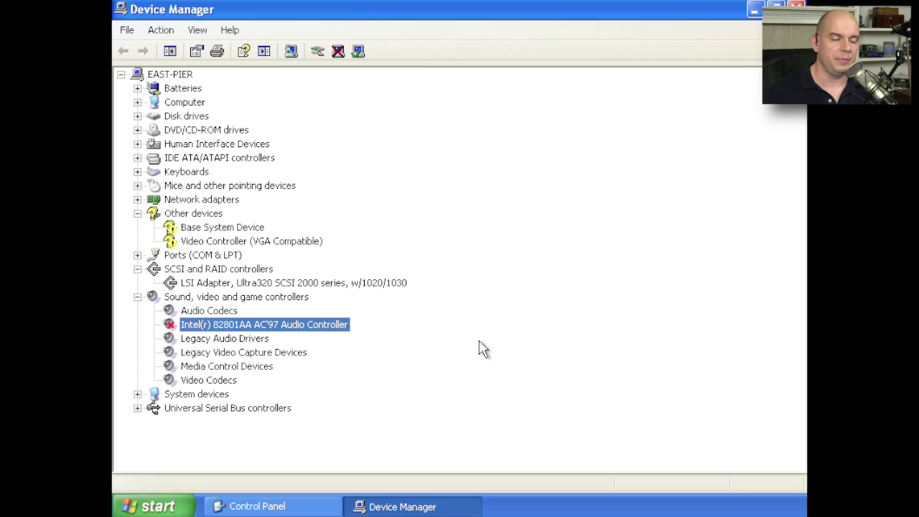
pyautogui.rightClick(267, 328)
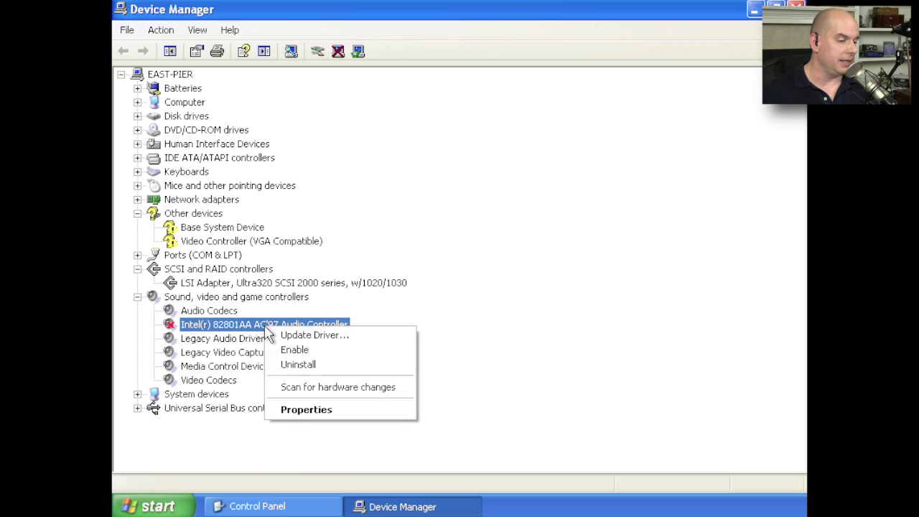
pyautogui.click(291, 350)
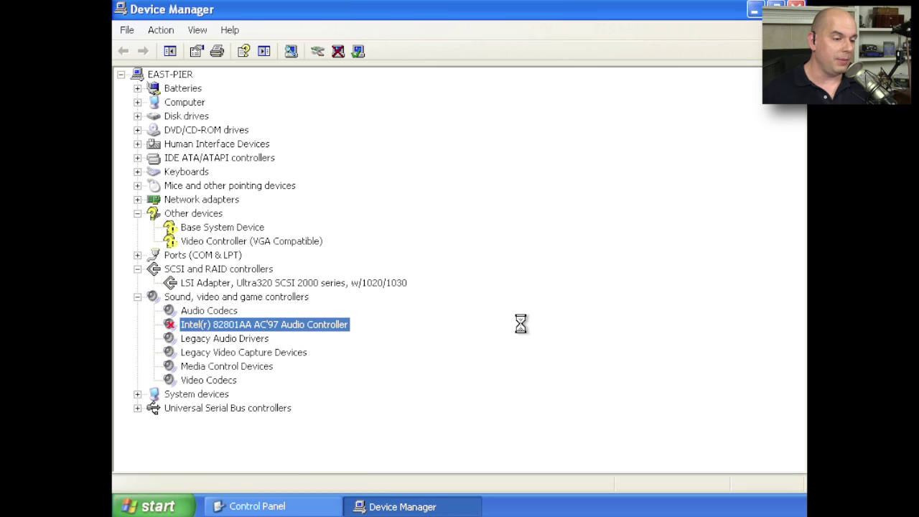